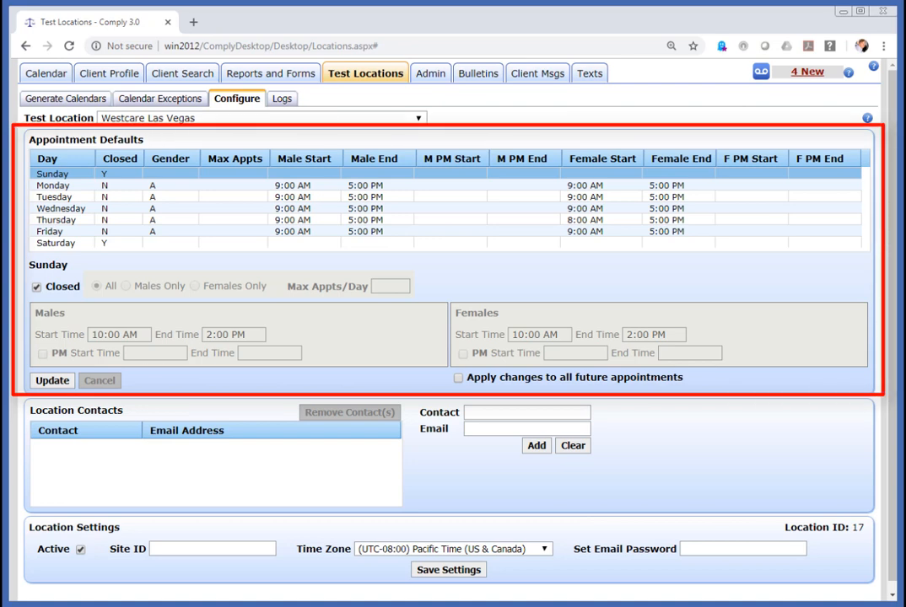
left_click(418, 119)
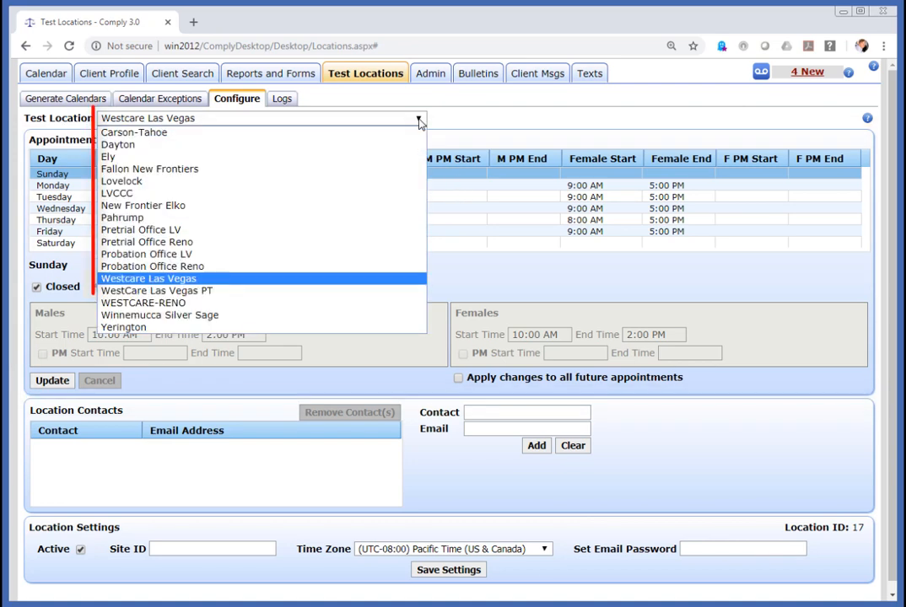
left_click(289, 279)
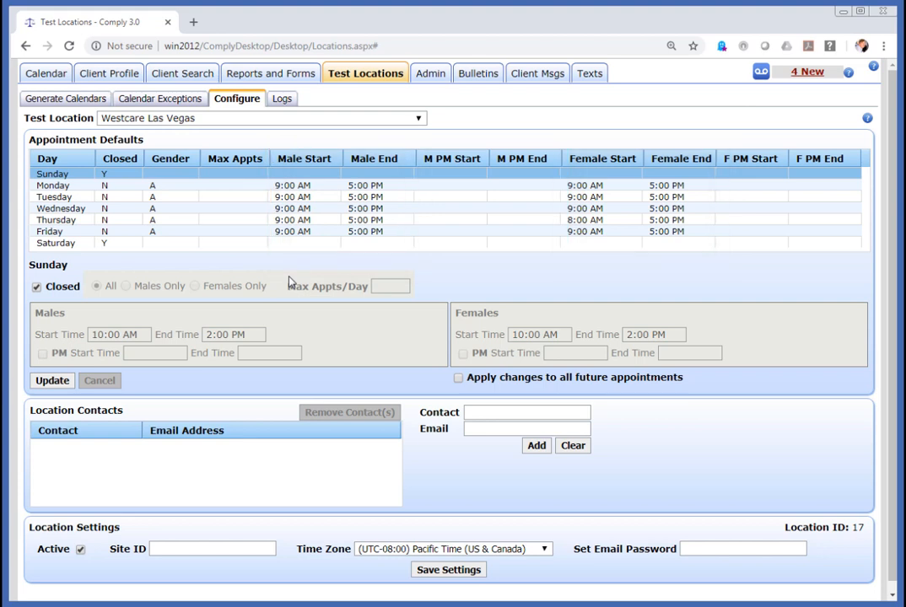
- Select Monday, Tuesday and Wednesday together, briefly trying Males Only before restoring All genders
left_click(300, 185)
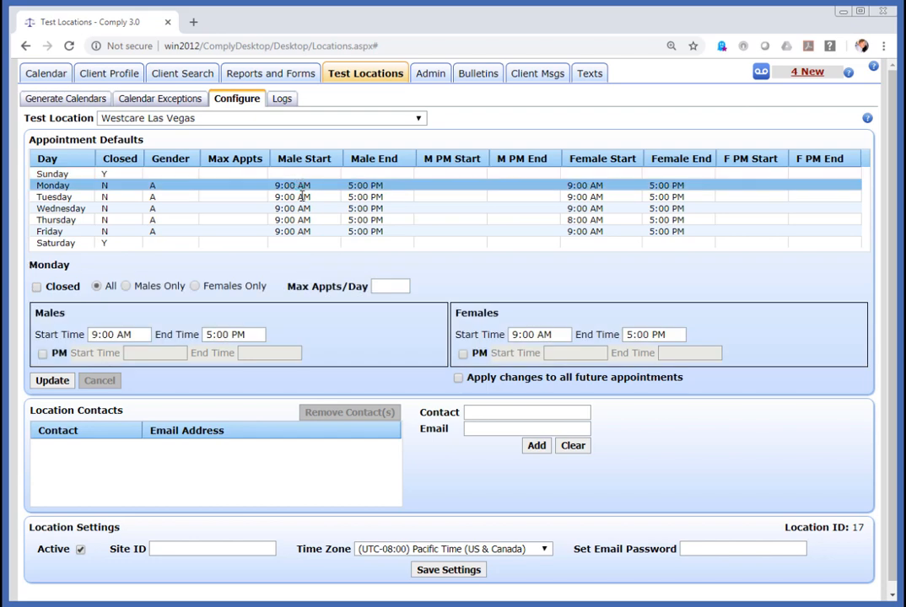
left_click(302, 197, "ctrl")
left_click(299, 209, "ctrl")
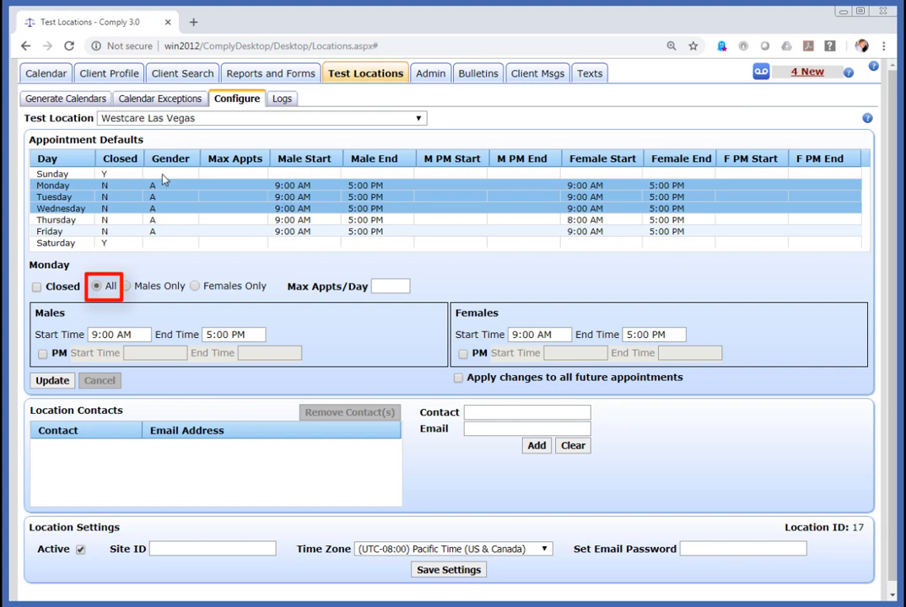
left_click(126, 288)
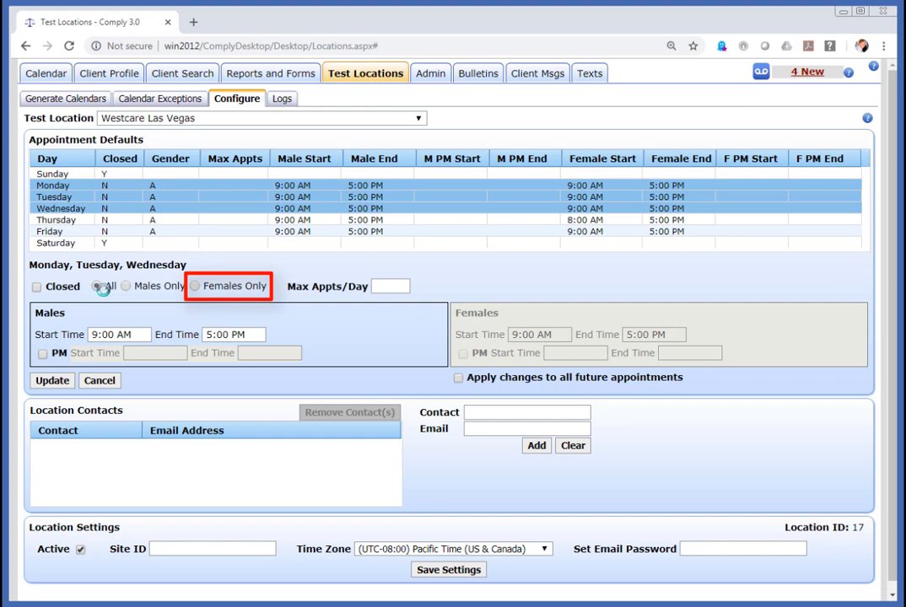
left_click(97, 286)
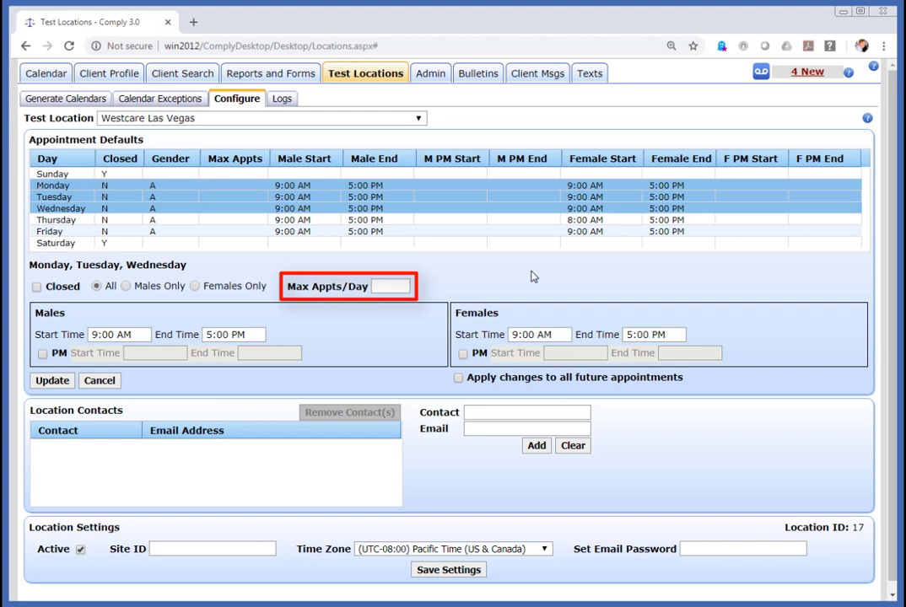
- Set Max Appts/Day to 50 and the men's end time to 12:00pm
left_click(395, 286)
type("50")
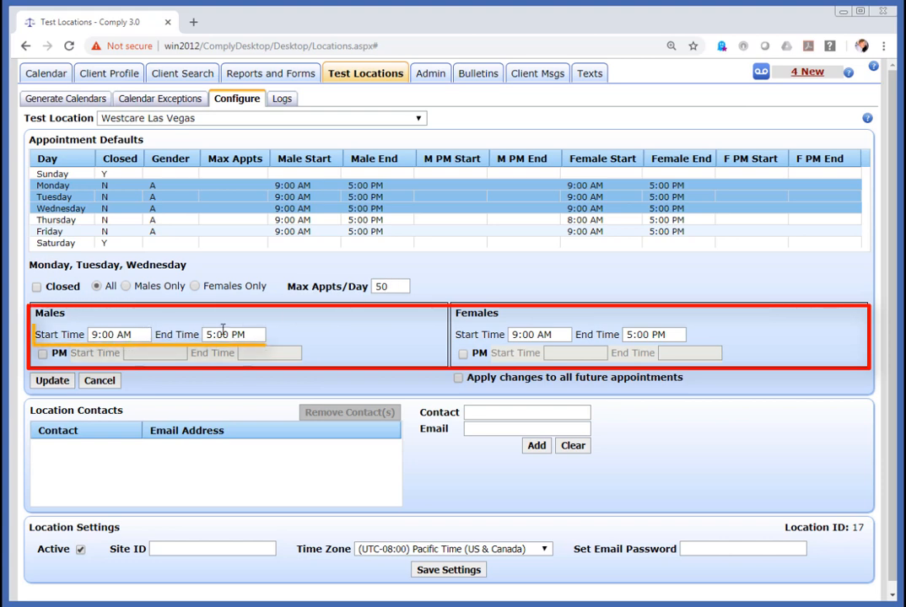
left_click_drag(254, 334, 183, 337)
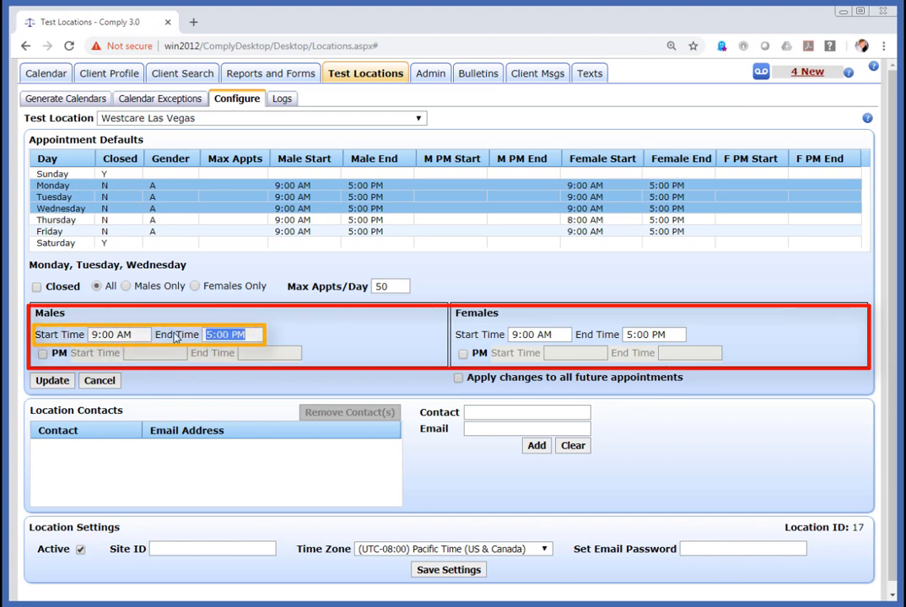
type("12:00p m")
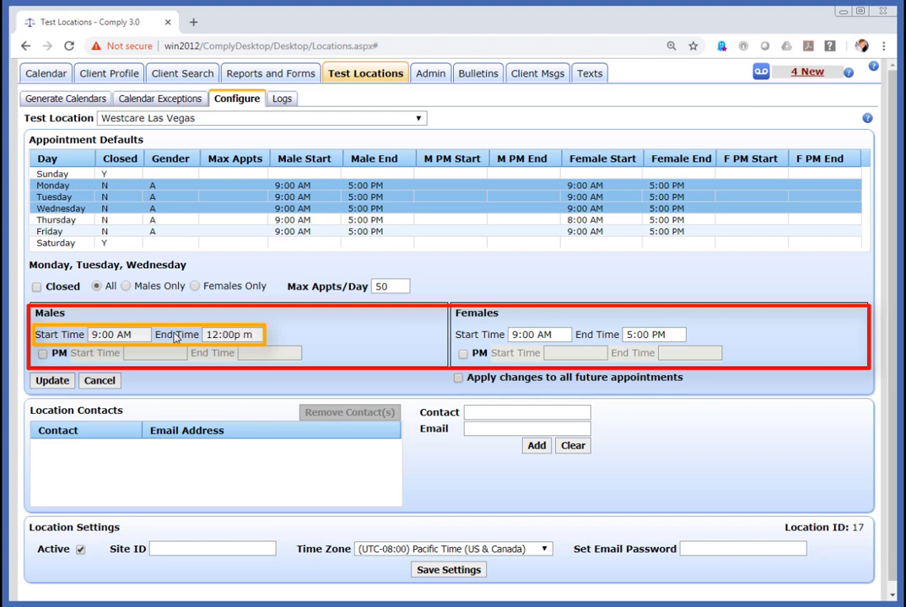
key("BackSpace")
key("BackSpace")
type("m")
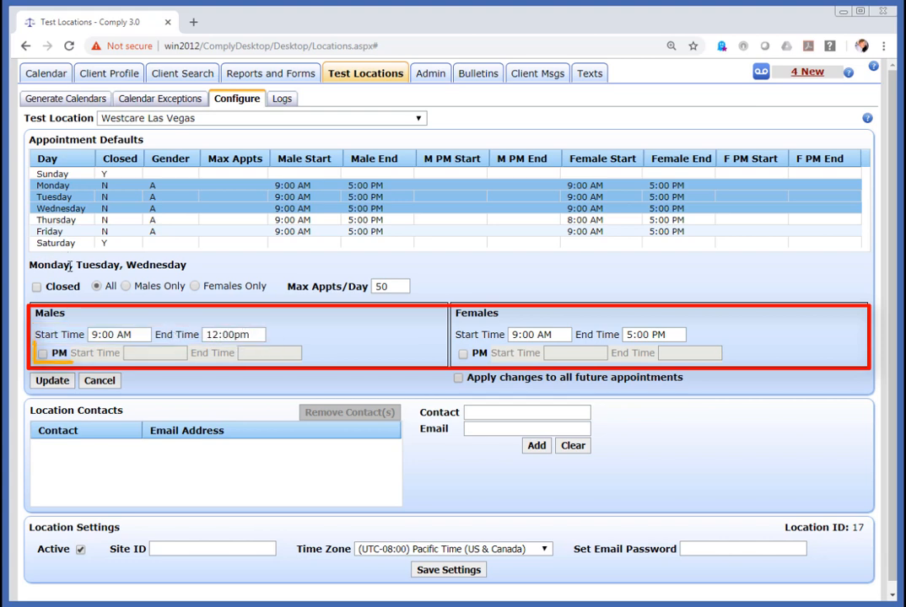
- Add a men's PM session from 1:00pm to 5:00pm and end women's hours at 12:00pm
left_click(42, 354)
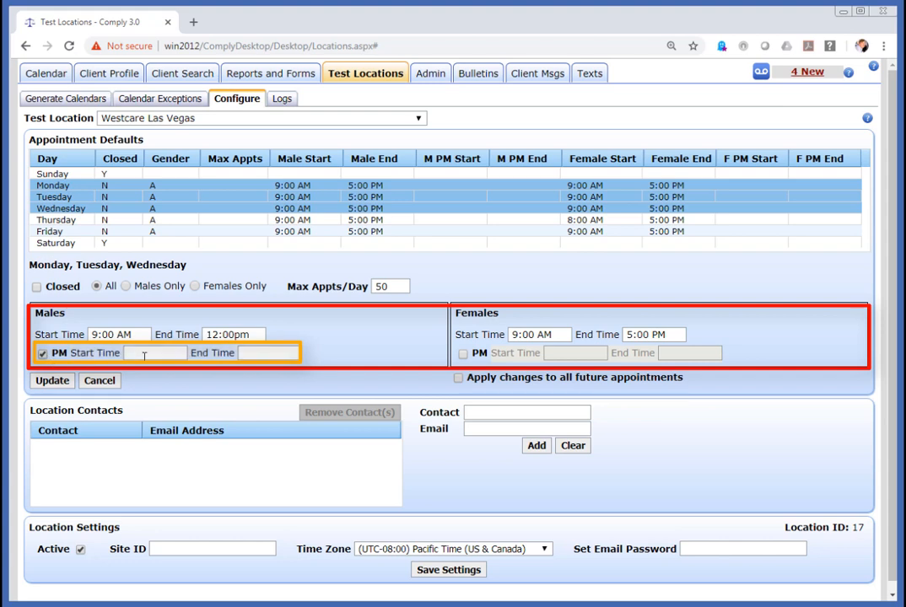
left_click(144, 354)
type("1:00pm")
key("Tab")
type("5:00pm")
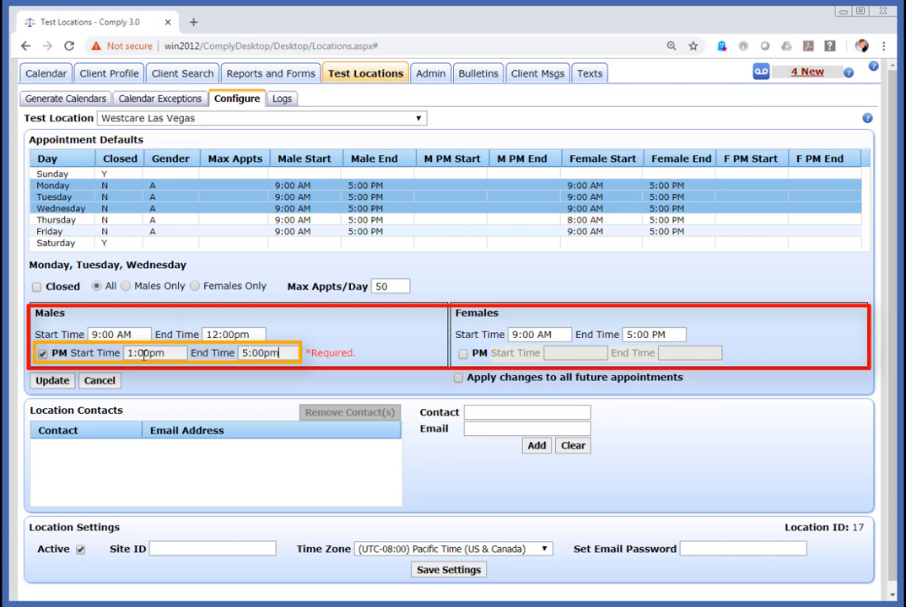
key("Tab")
left_click(219, 370)
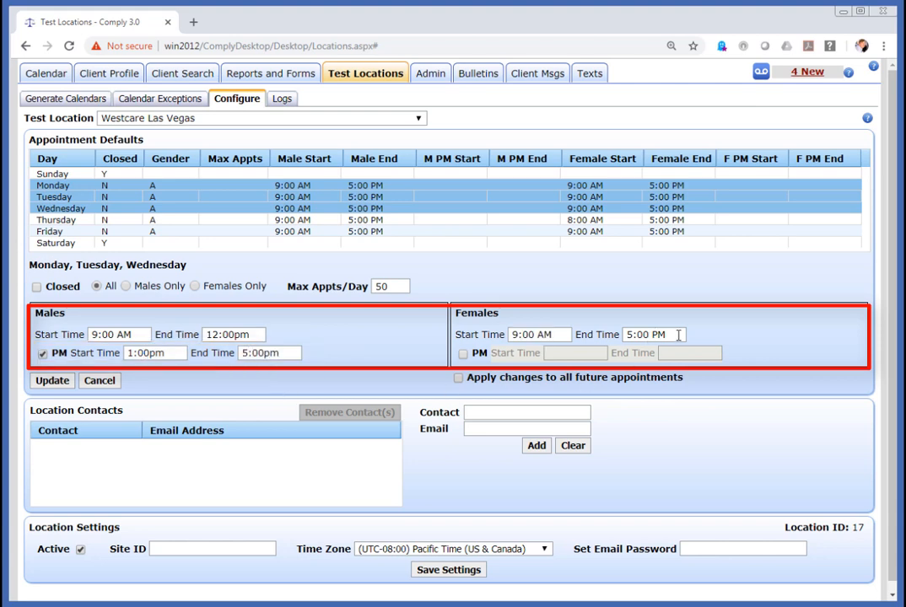
left_click(678, 335)
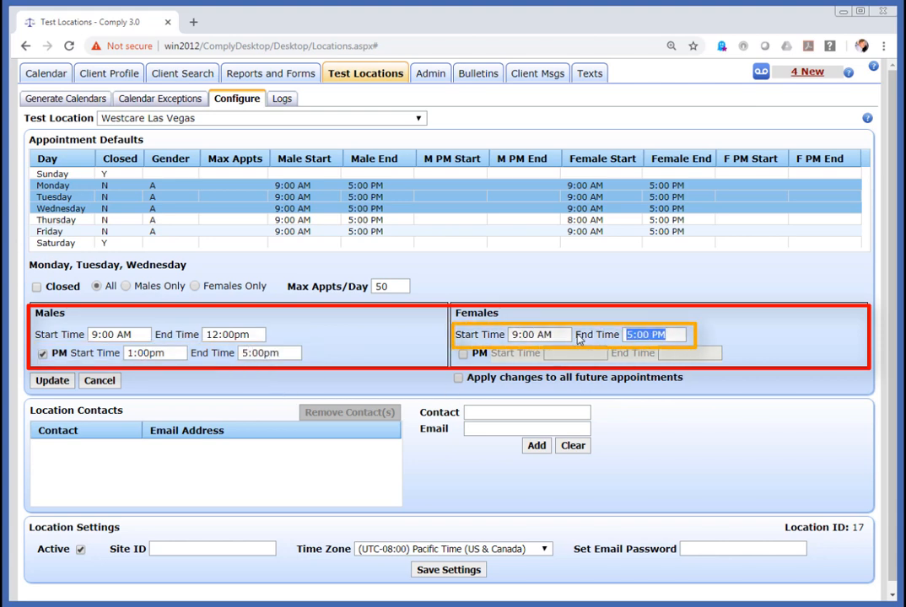
type("12:00pm")
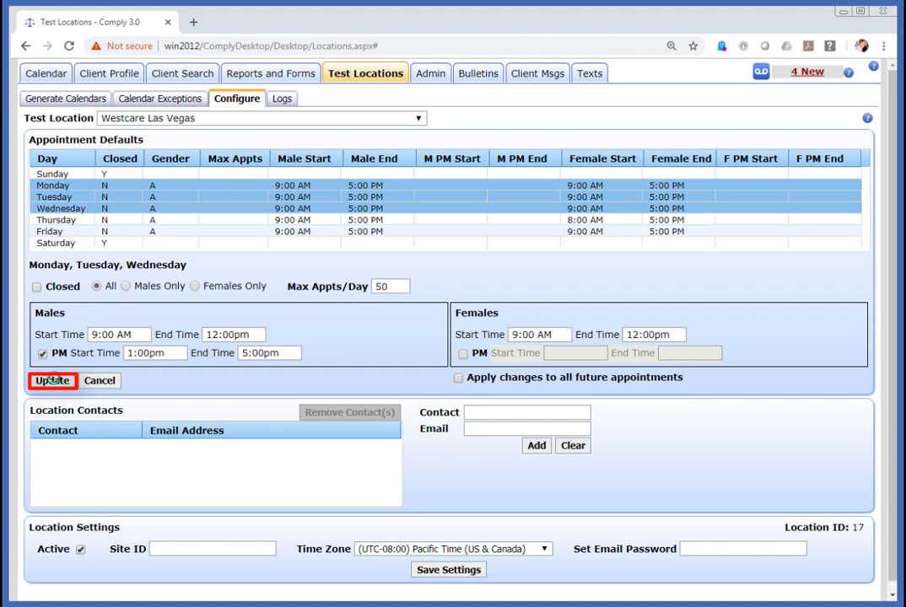
- Update the Monday–Wednesday defaults and acknowledge the 'Test Location updated' message
left_click(52, 381)
left_click(544, 371)
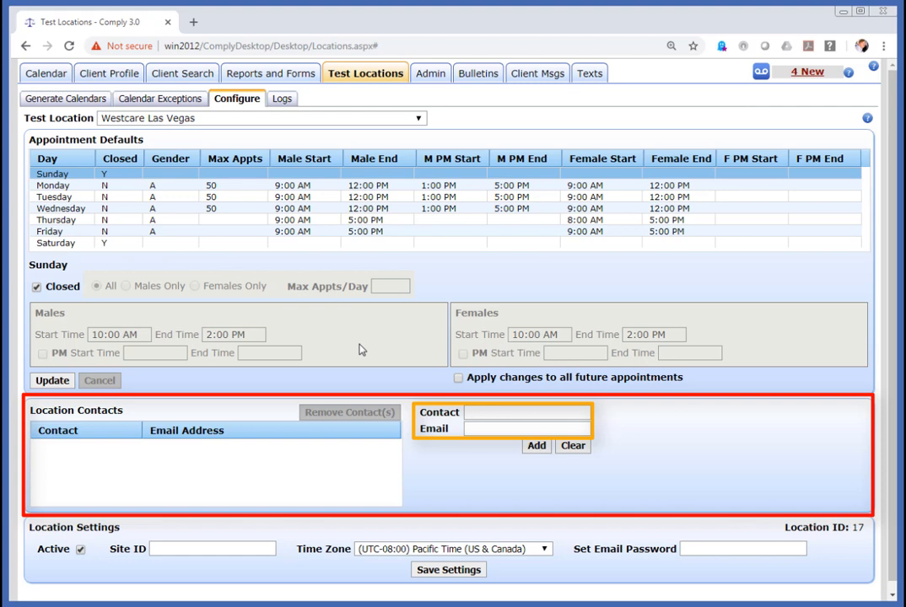
- Add a location contact with the contact's full name and e-mail address, then select it
key("Tab")
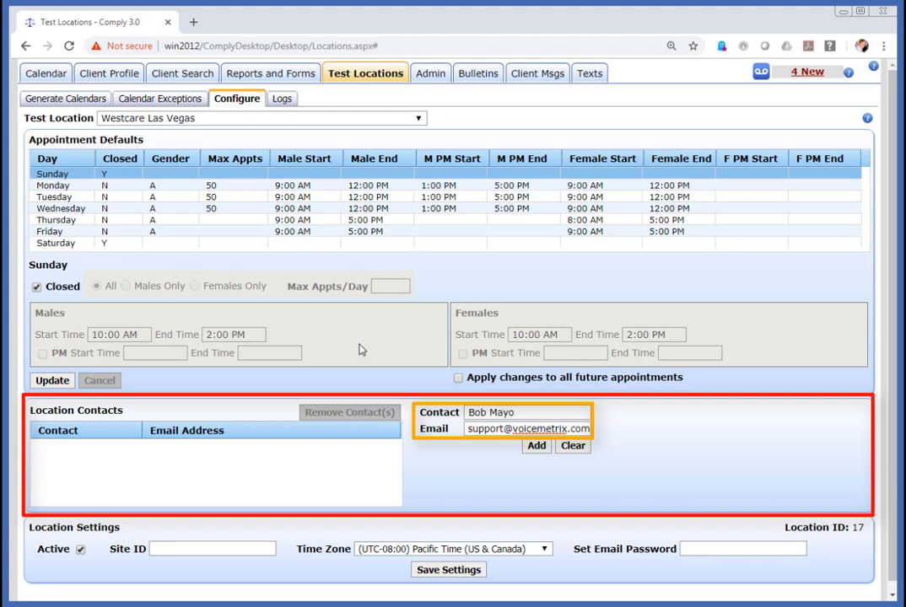
left_click(536, 446)
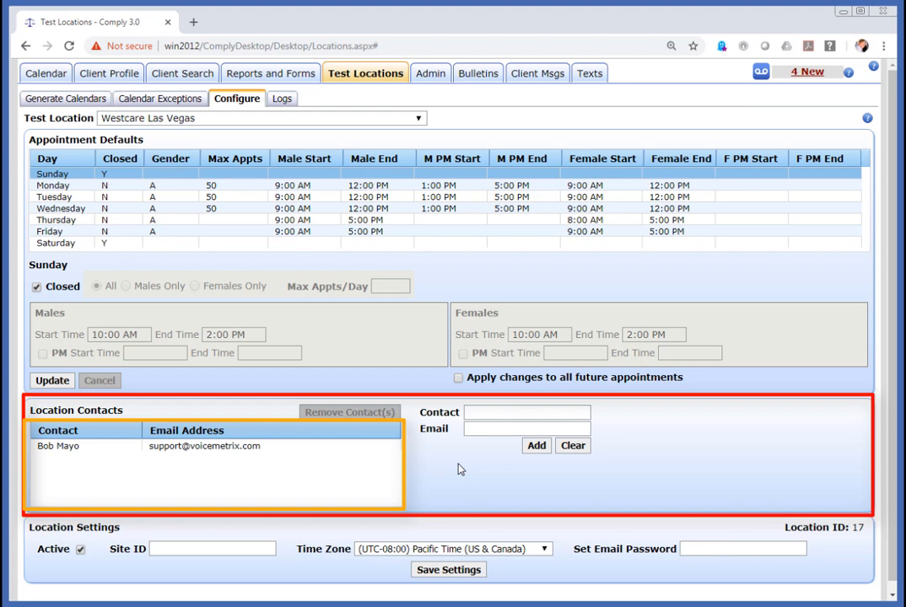
left_click(251, 447)
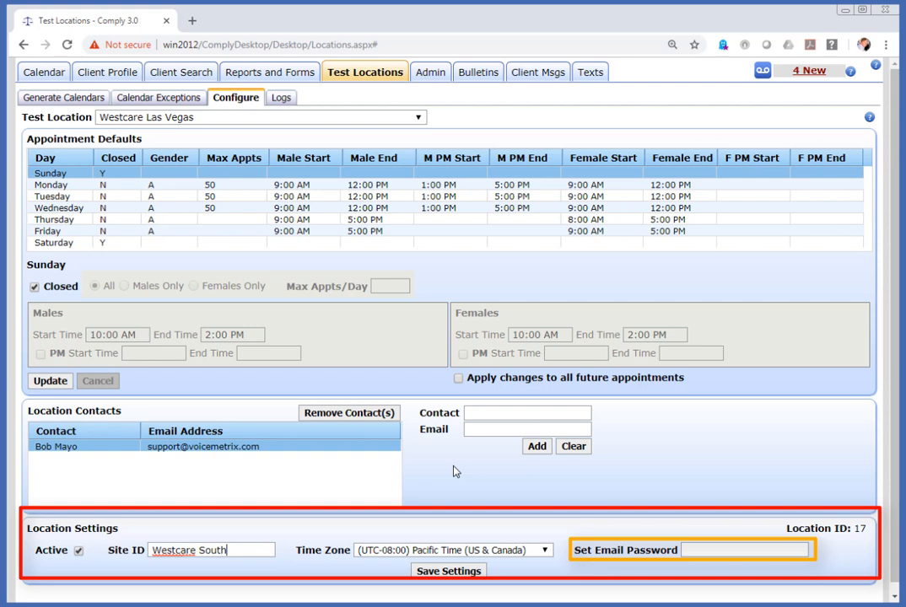
- Leave Set Email Password blank and save the location settings with Site ID Westcare South
left_click(723, 551)
type("••••")
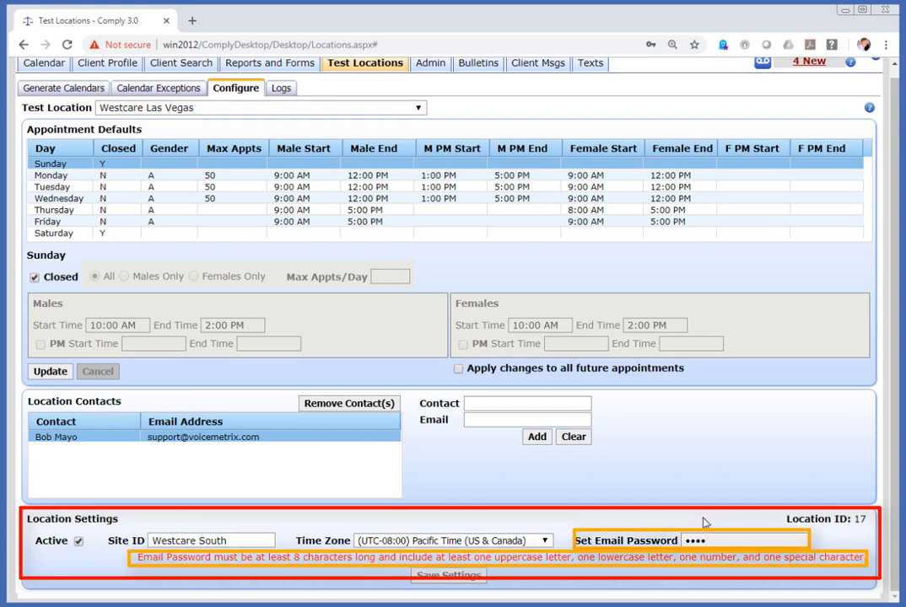
left_click_drag(710, 543, 640, 544)
key("BackSpace")
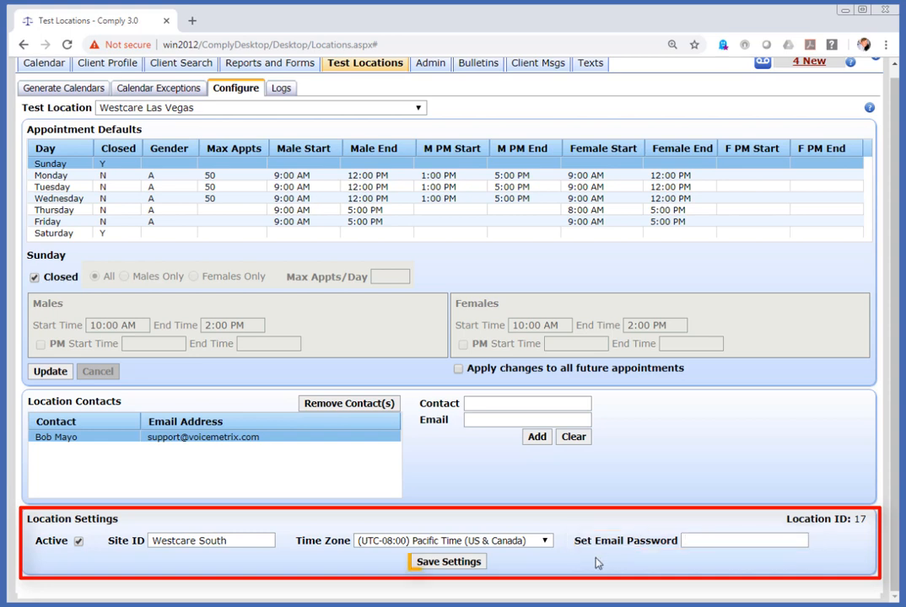
left_click(470, 571)
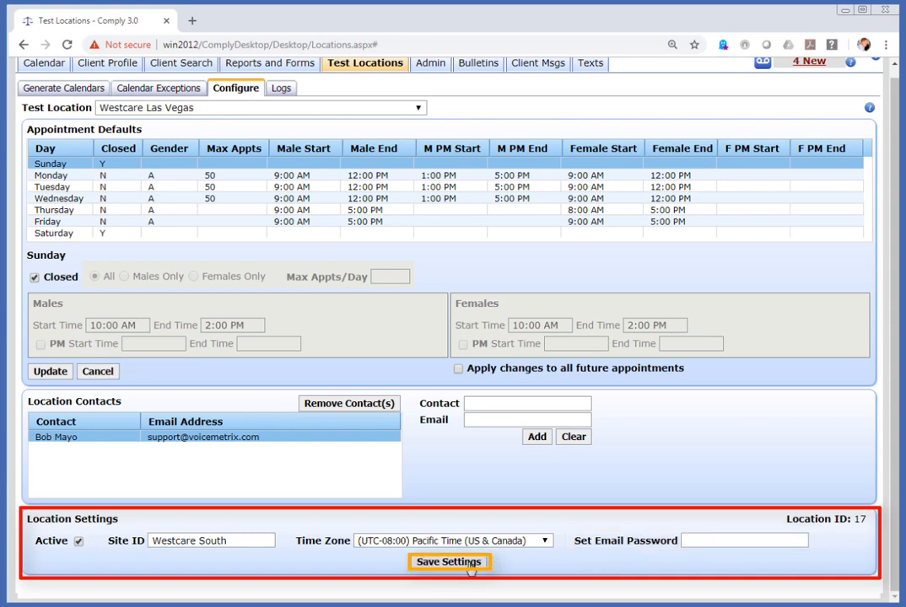